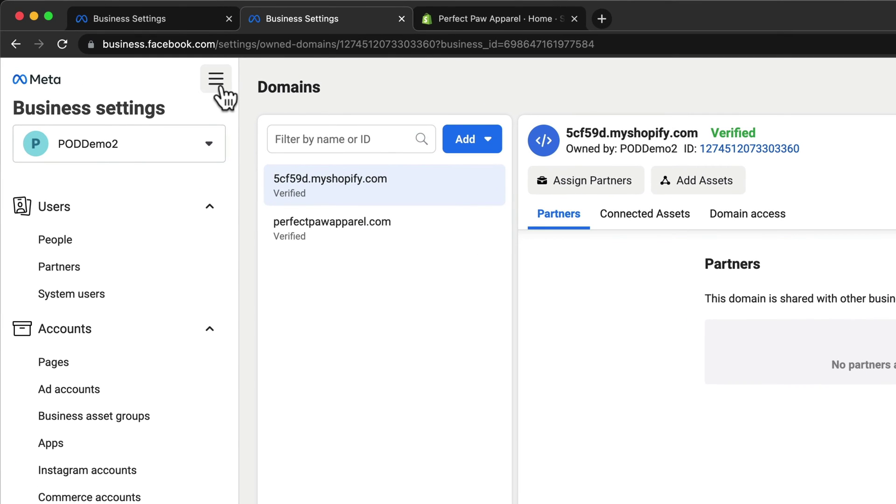
Step: Go to Events Manager from the All tools menu in PODDemo2's Business Settings
click(216, 80)
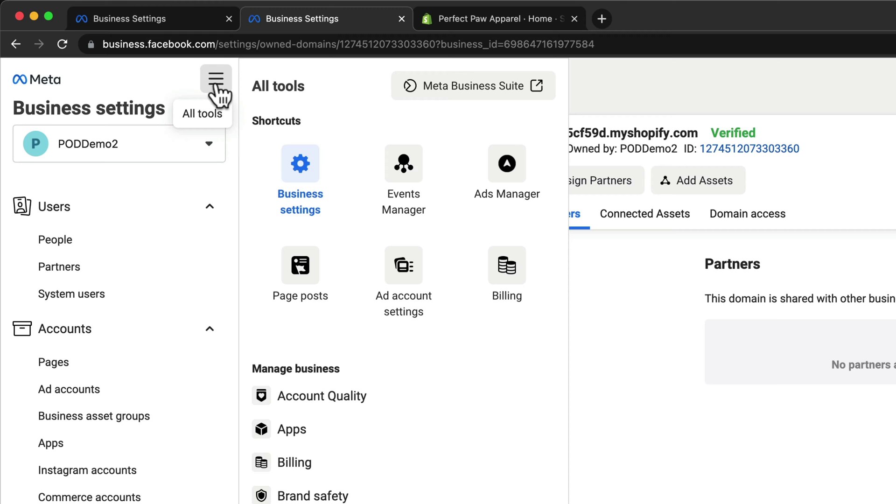
click(432, 208)
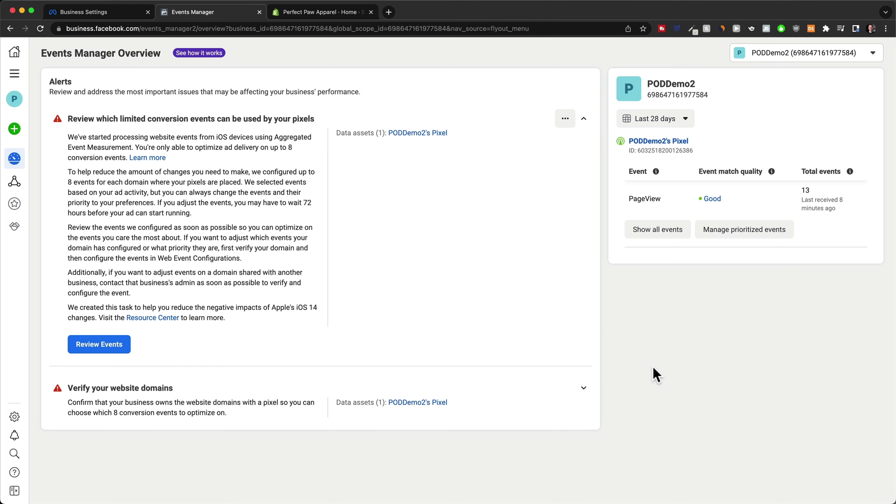
Step: Start editing the prioritized events for the 5cf59d.myshopify.com domain
click(742, 243)
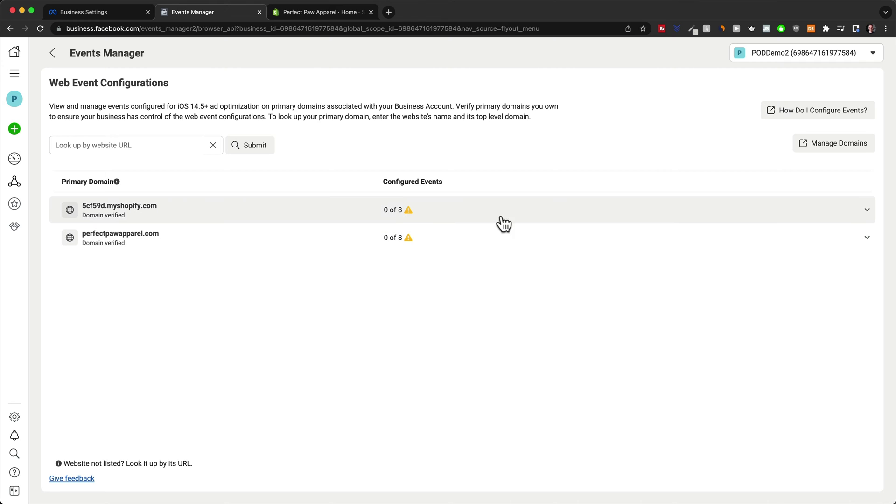
click(855, 217)
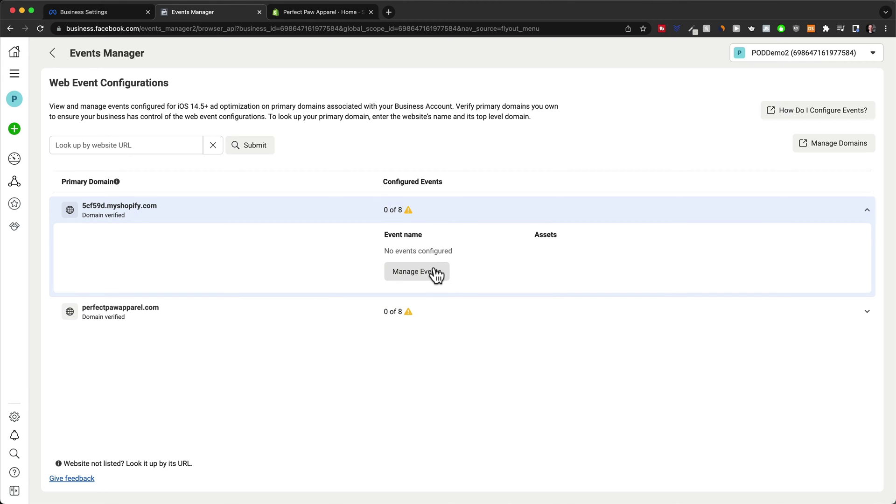
click(422, 275)
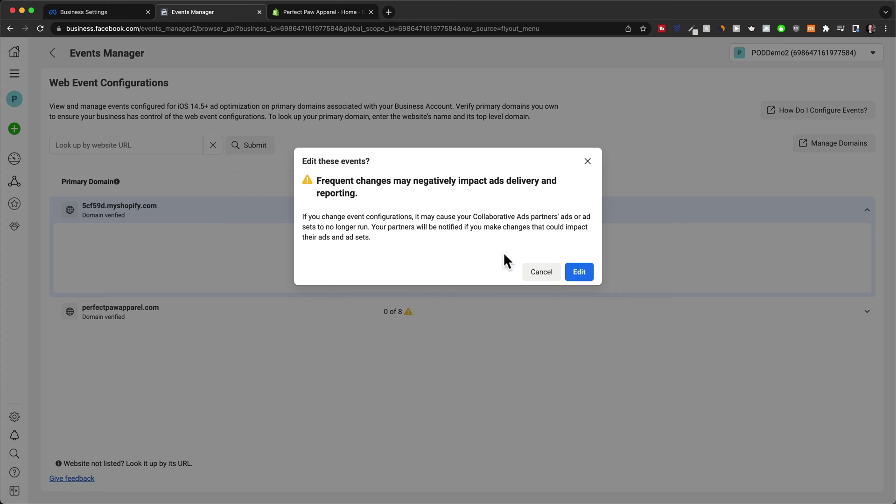
click(579, 274)
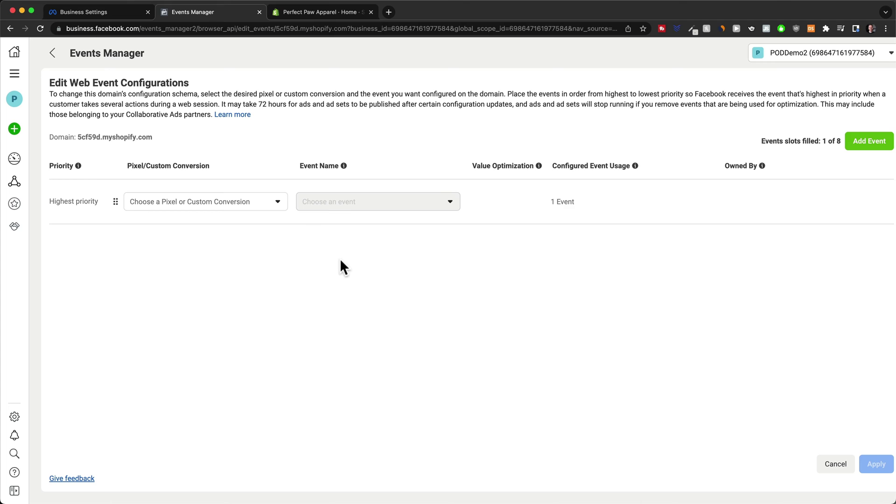
Step: Set the top-priority event to Purchase from PODDemo2's Pixel
click(276, 207)
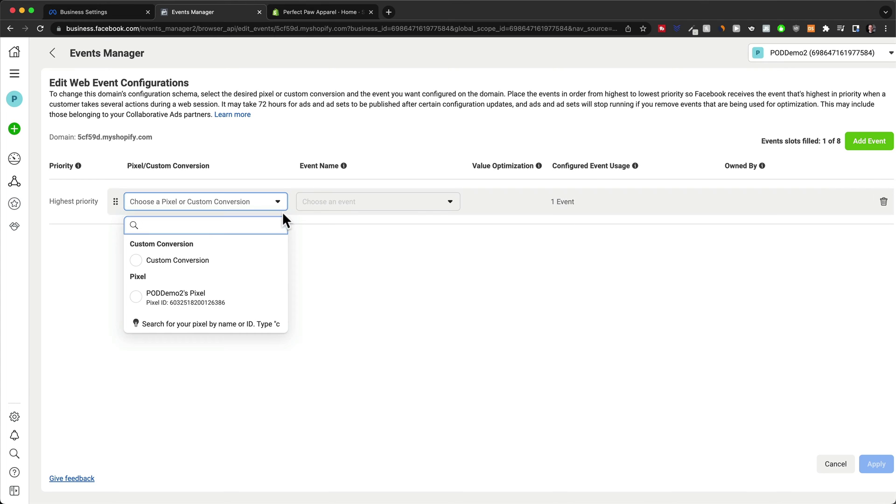
click(168, 298)
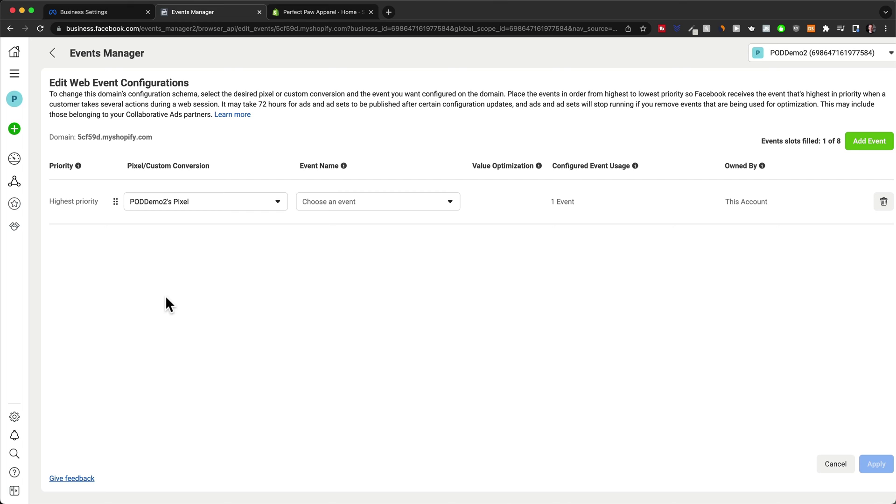
click(361, 207)
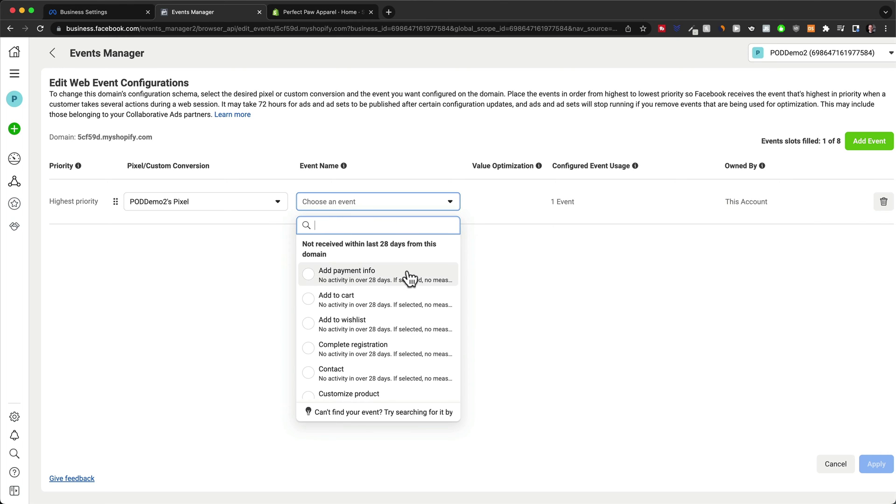
scroll(349, 275, down, 5)
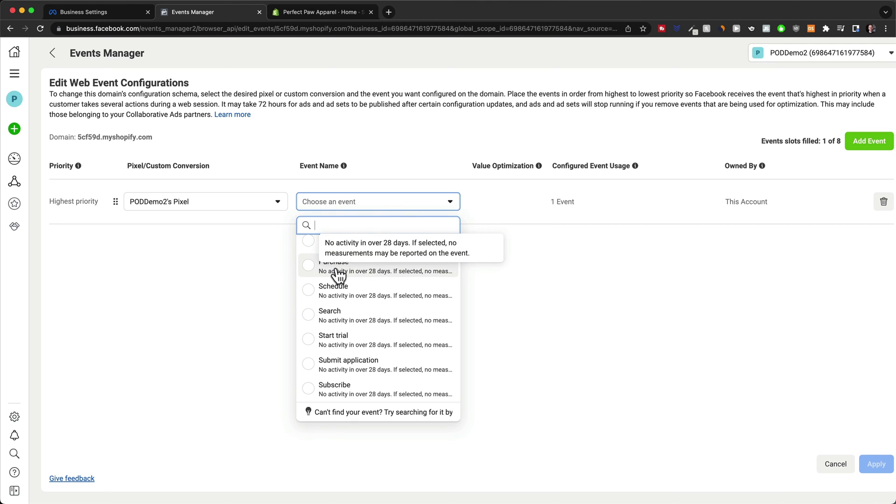
click(348, 273)
Step: Add Initiate checkout from PODDemo2's Pixel as the second event
click(863, 143)
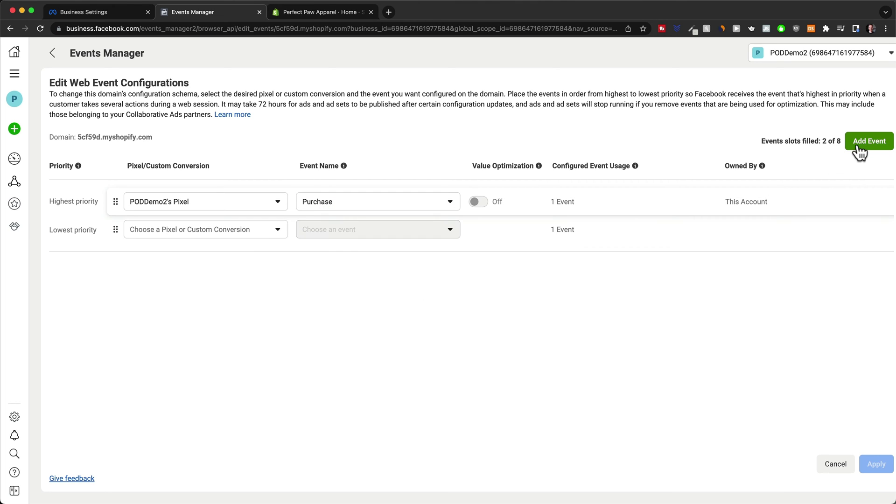
click(274, 236)
click(227, 323)
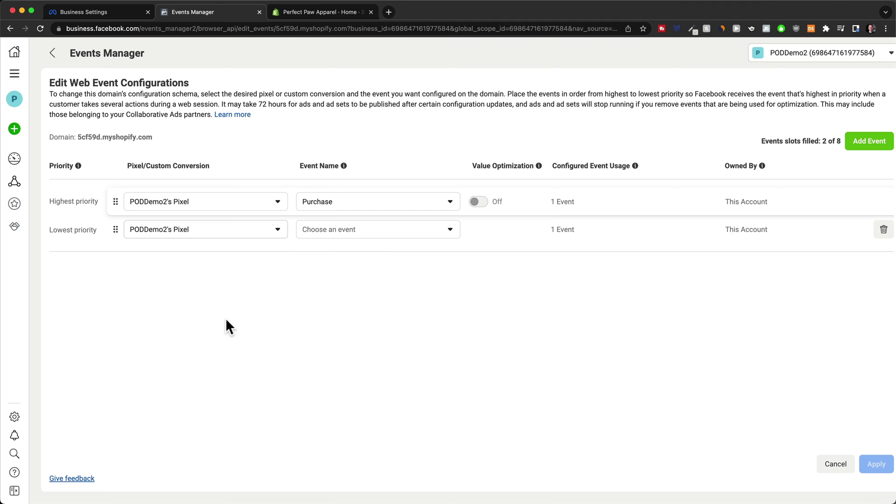
click(390, 233)
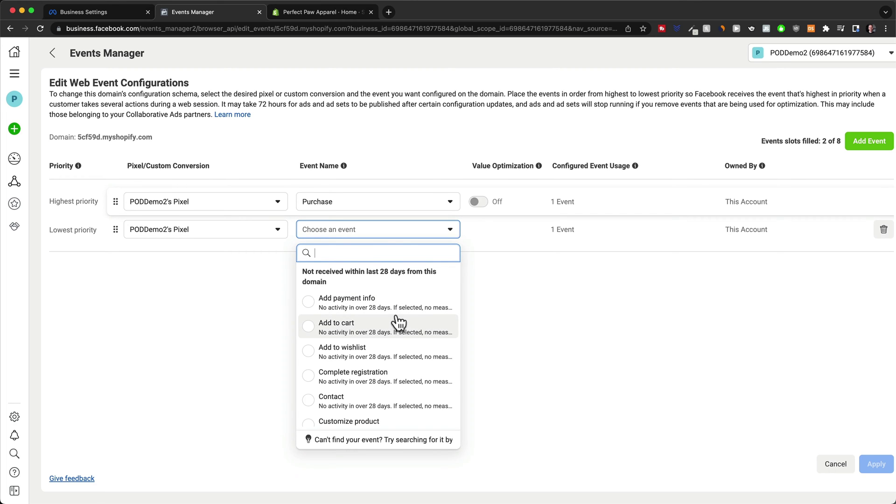
scroll(398, 321, down, 4)
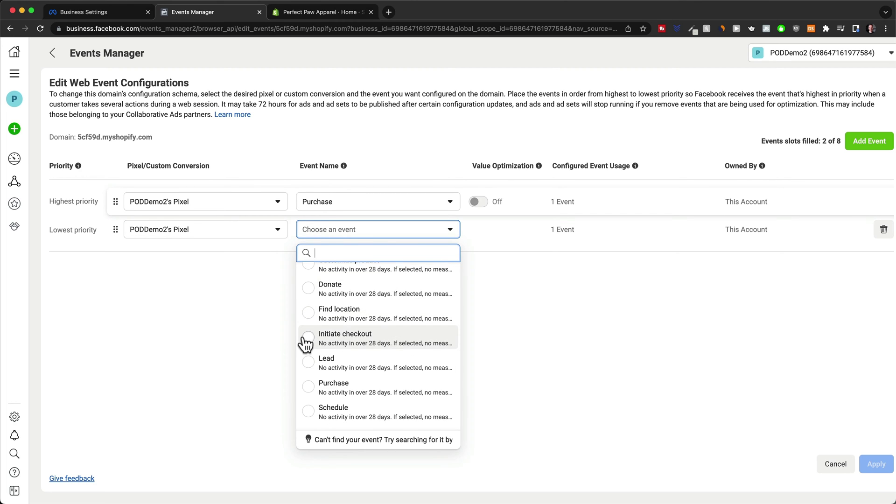
click(307, 337)
Step: Add Add to cart from PODDemo2's Pixel as the third event
click(869, 141)
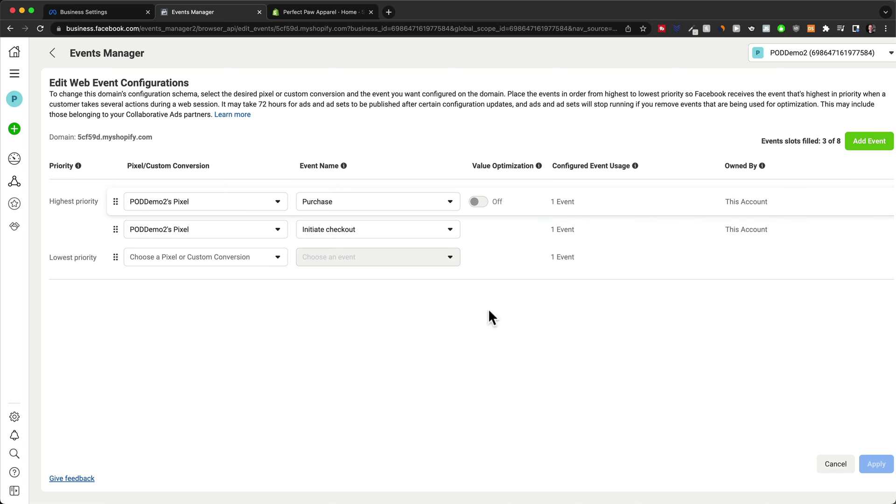
click(238, 260)
click(221, 347)
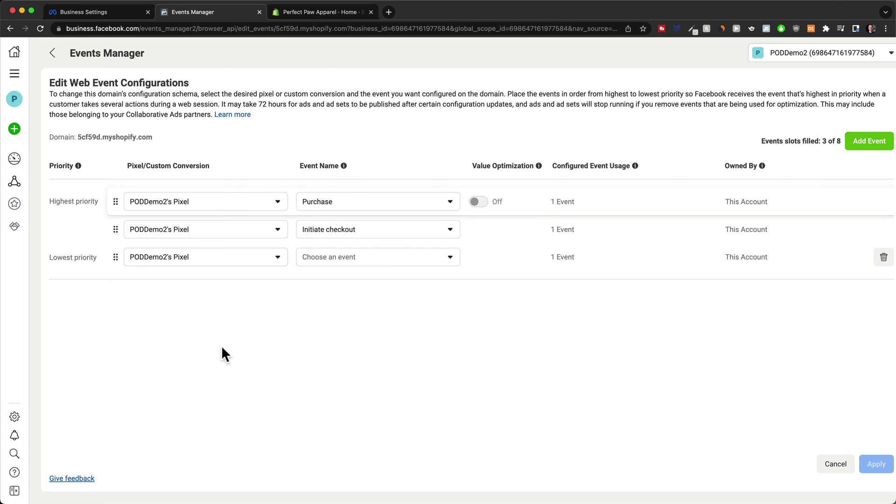
click(397, 261)
click(310, 355)
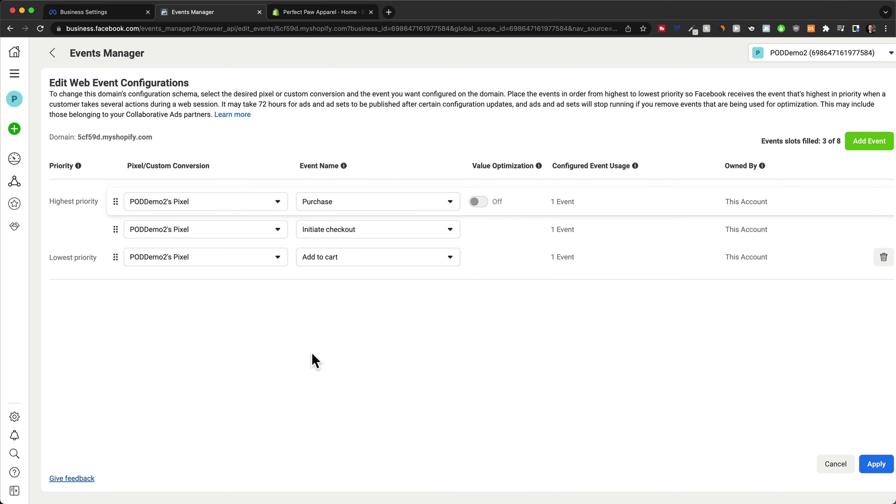
Step: Add a fourth event row using PODDemo2's Pixel
click(867, 142)
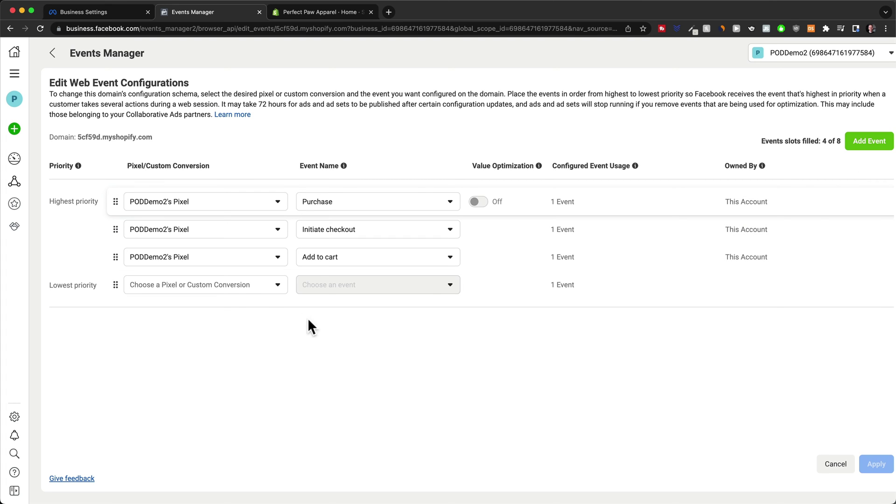
click(247, 286)
click(184, 381)
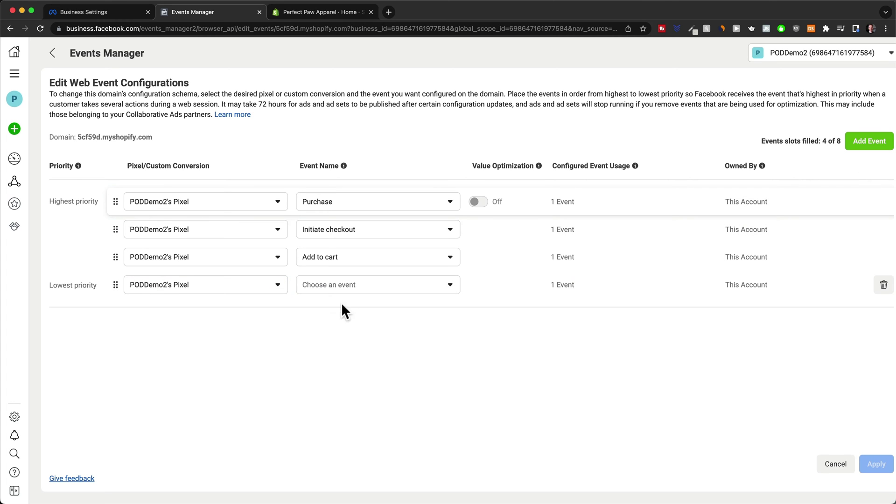
click(348, 286)
scroll(371, 233, down, 6)
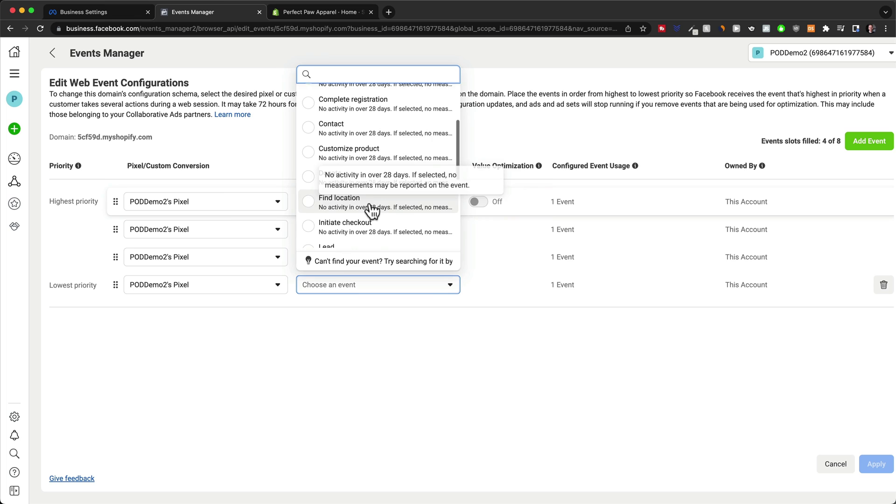
Step: Make View content the fourth event, then apply and confirm the four-event configuration
click(368, 239)
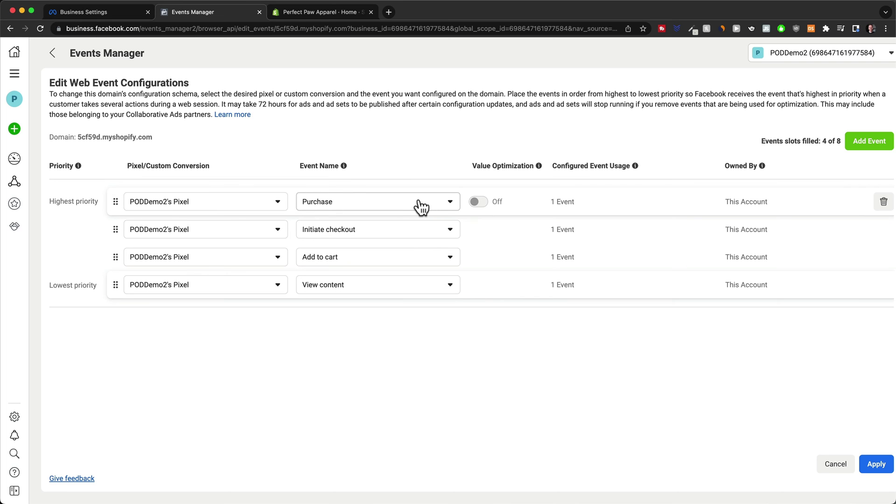
click(877, 468)
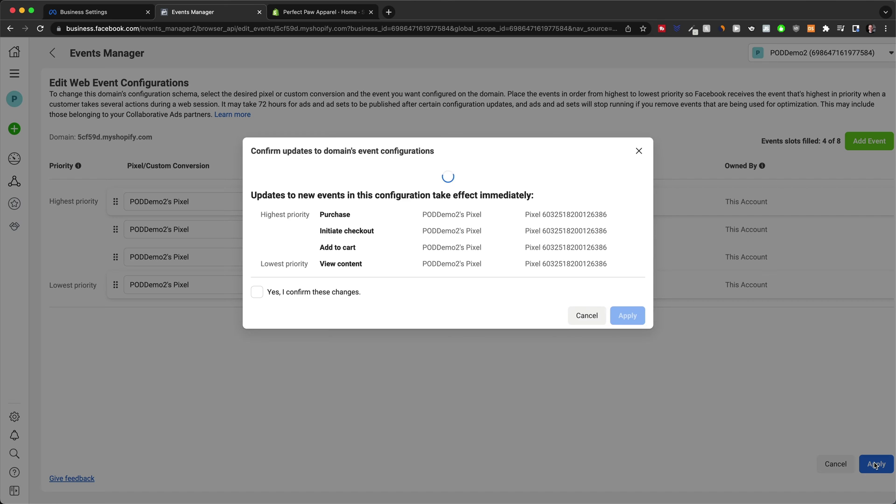
click(257, 277)
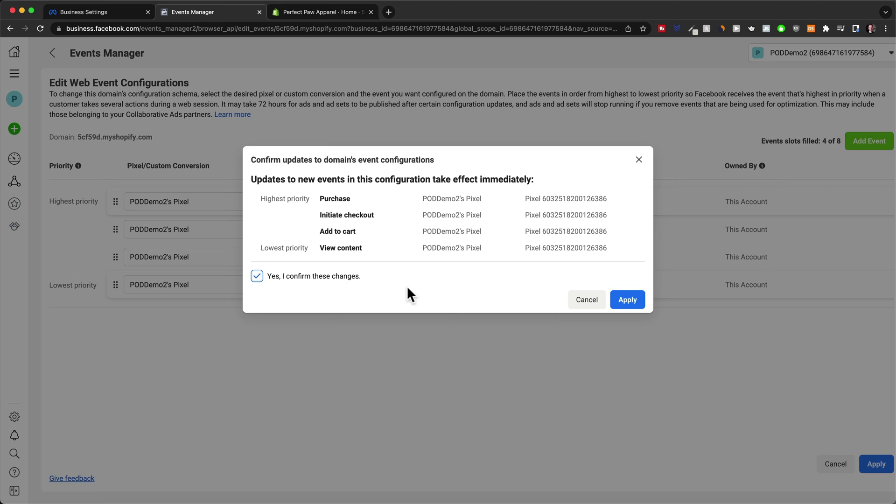
click(631, 304)
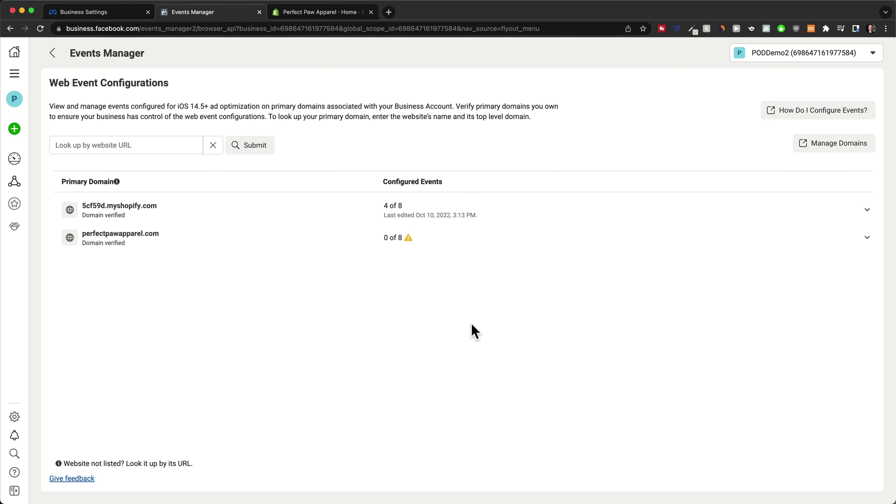
Step: Edit perfectpawapparel.com's events to Purchase, Initiate checkout, Add to cart, View content and apply with confirmation
click(449, 247)
click(423, 298)
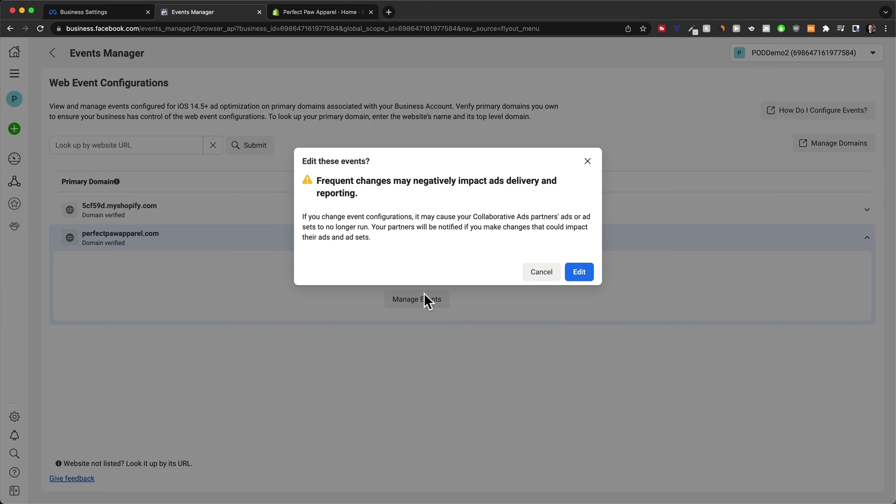
click(572, 272)
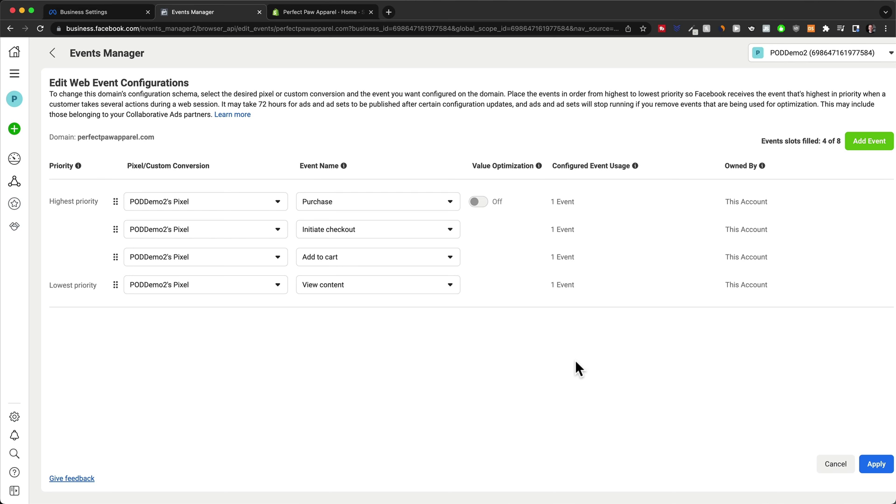
click(876, 464)
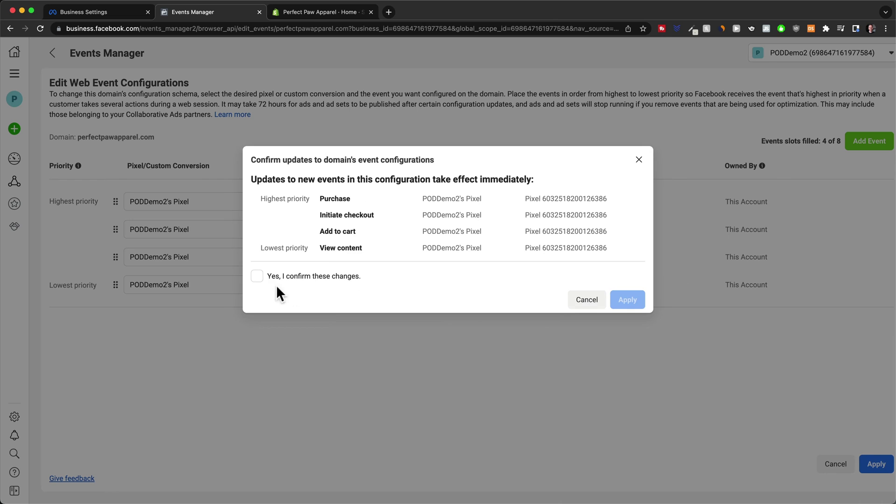
click(258, 276)
click(611, 295)
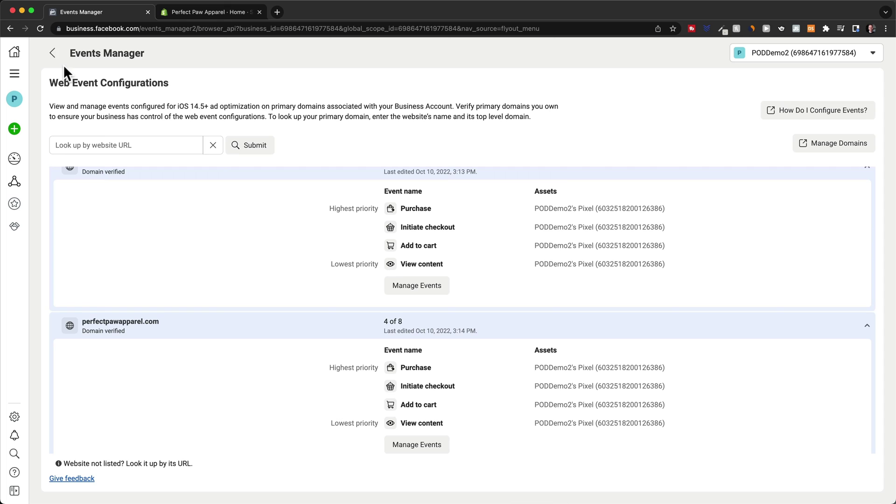
Step: Open the pixel's Test events and launch perfectpawapparel.com in a new tab
click(53, 53)
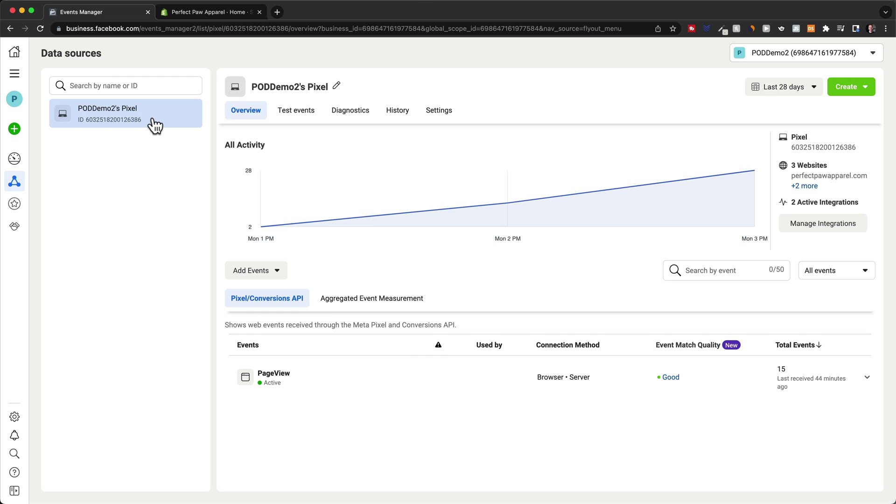
click(295, 112)
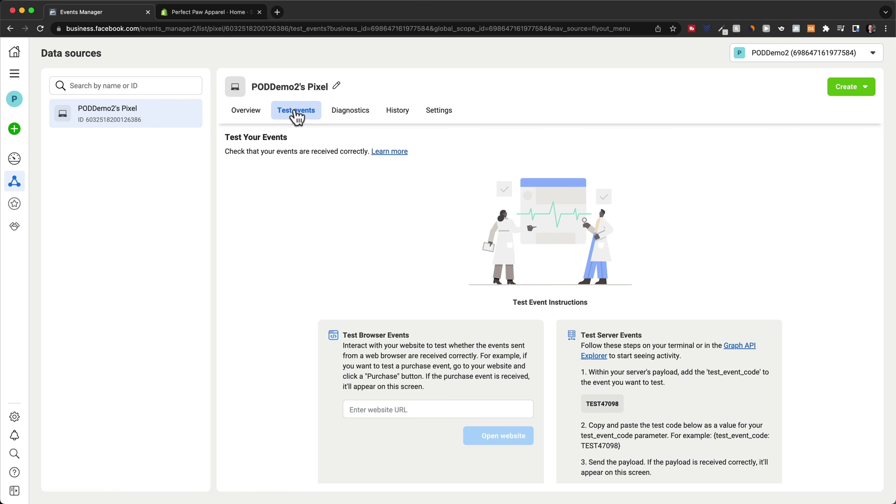
click(393, 409)
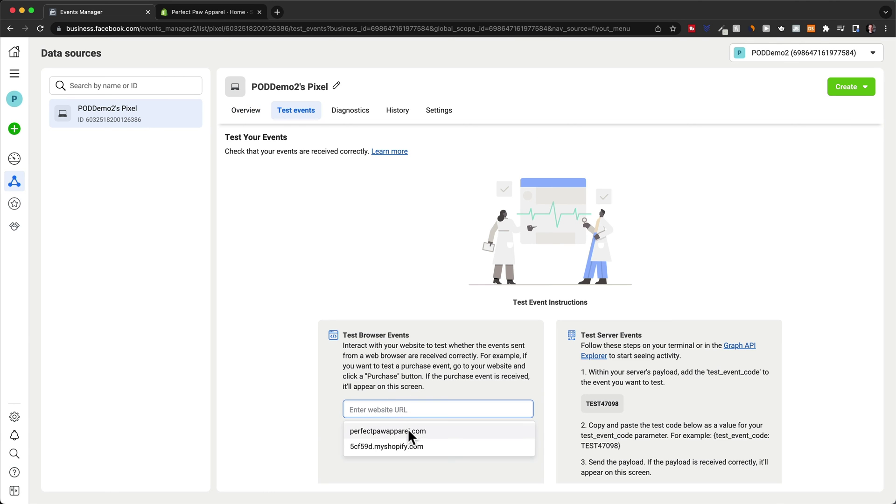
click(404, 427)
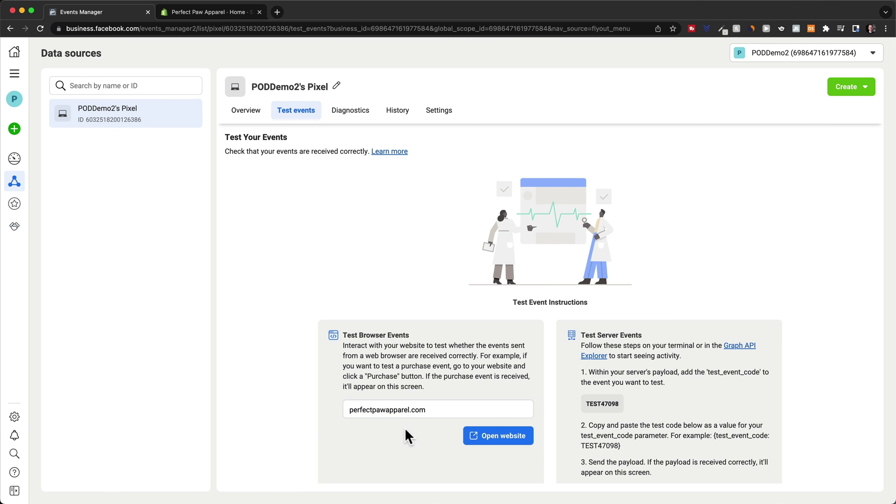
click(486, 438)
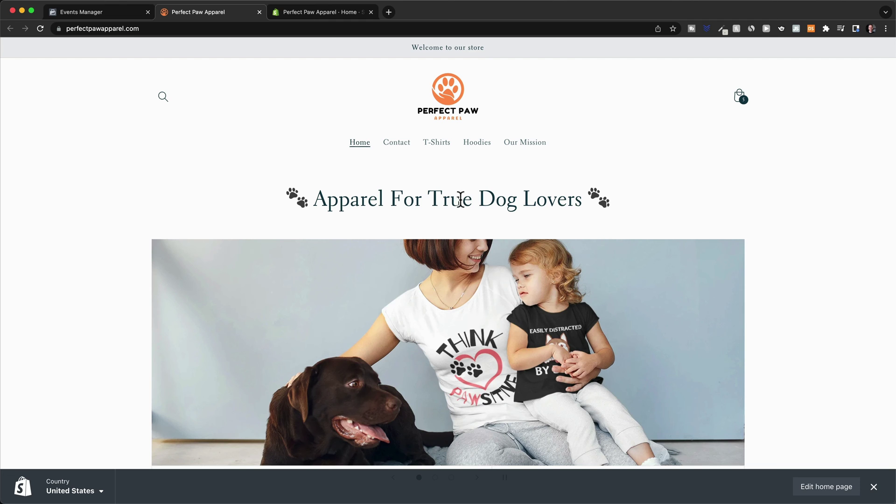
Step: Return to Test events to see the processed PageView from perfectpawapparel.com
click(105, 12)
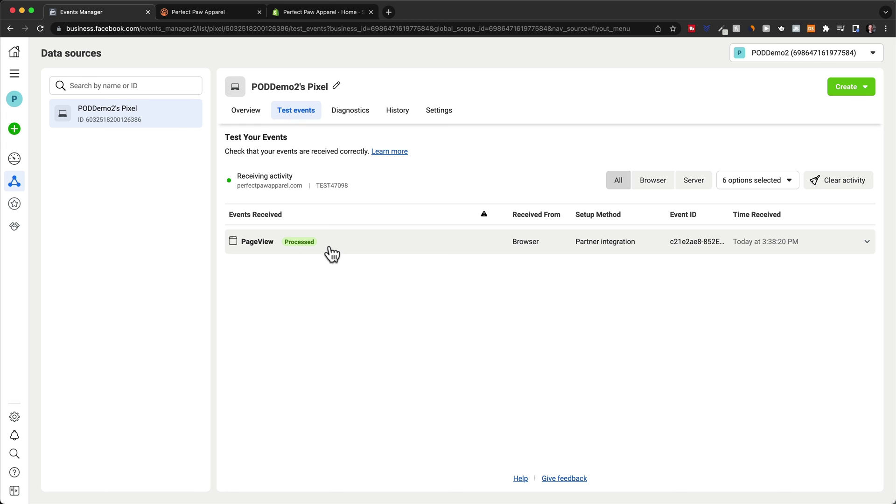
Step: Open the $17.50 Dog Owner T-Shirt from the store's T-Shirts collection
click(197, 15)
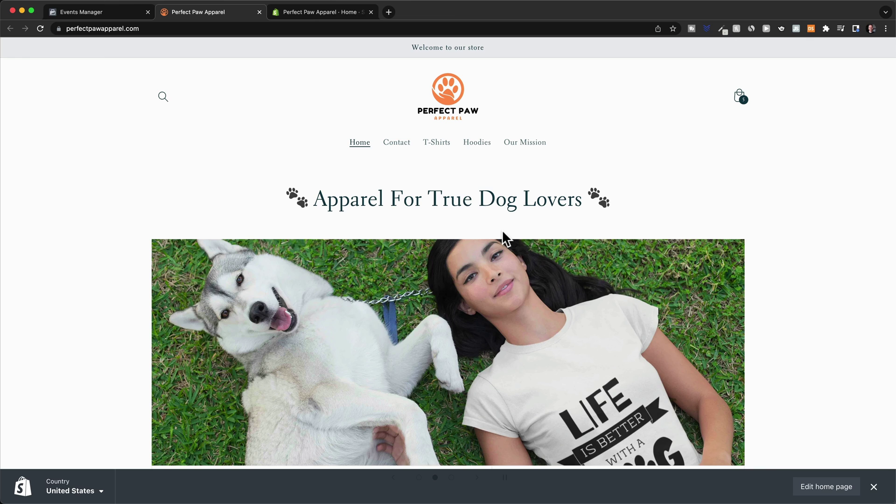
click(442, 151)
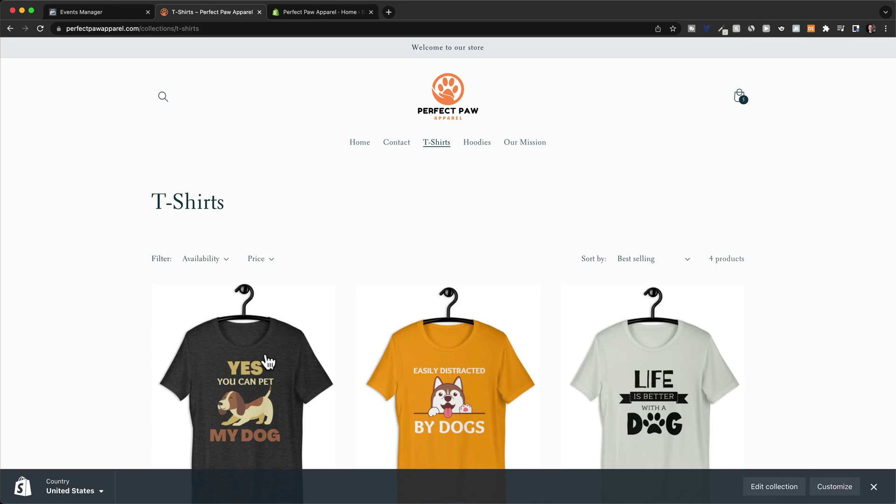
click(267, 363)
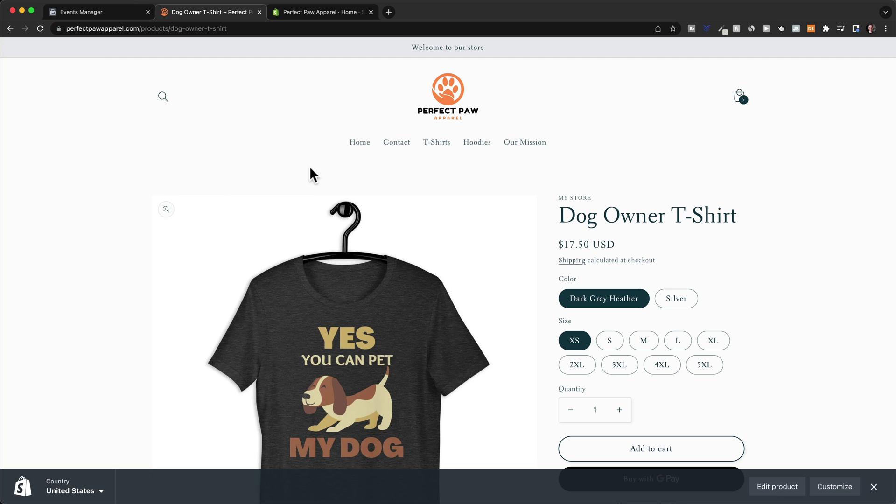
Step: Check View content arrived, then add the Dog Owner T-Shirt (Dark Grey Heather, XS) to cart
click(113, 14)
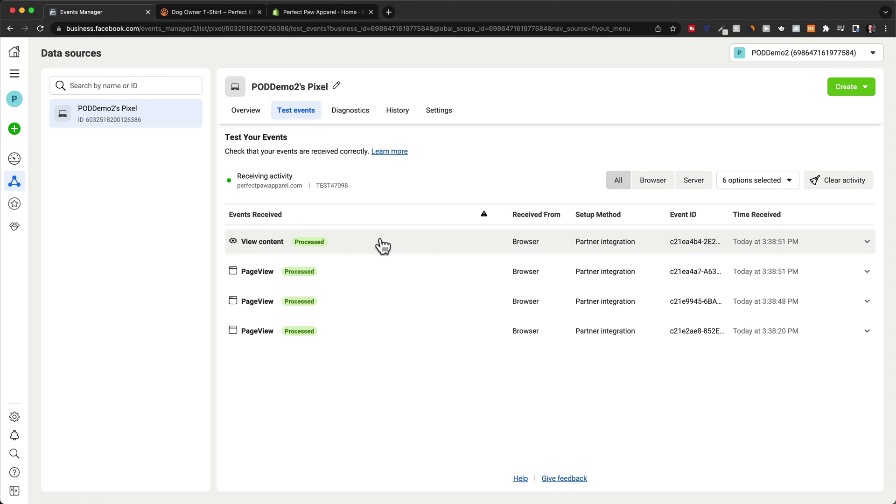
click(227, 10)
scroll(732, 276, down, 3)
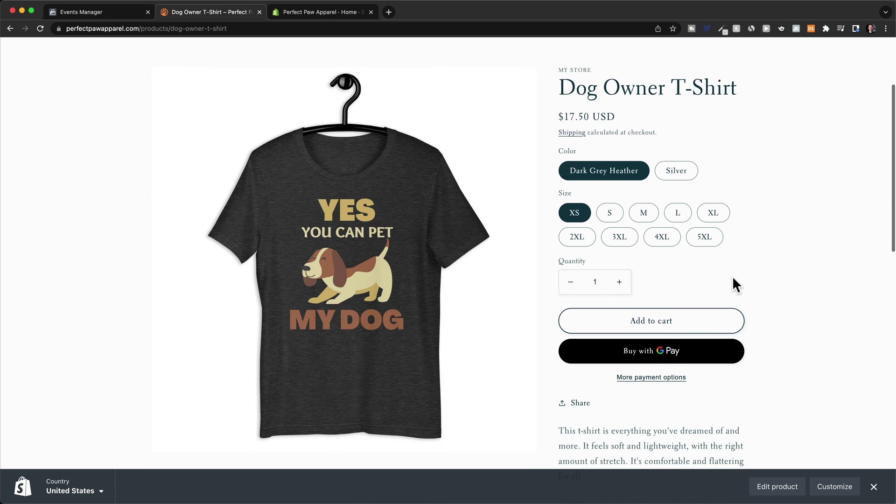
scroll(732, 276, up, 2)
click(653, 319)
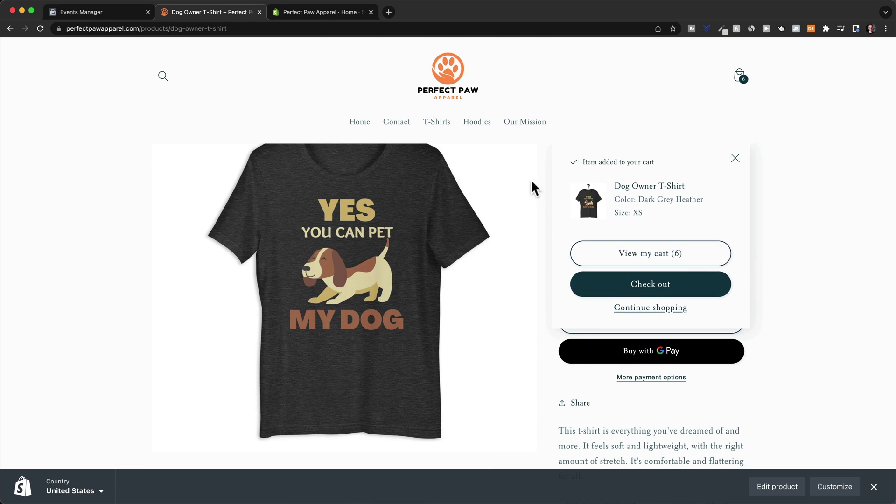
click(97, 11)
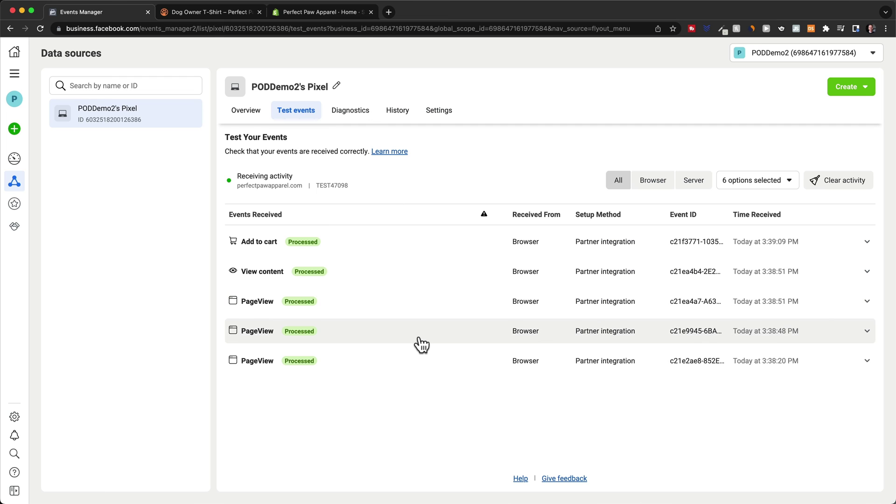